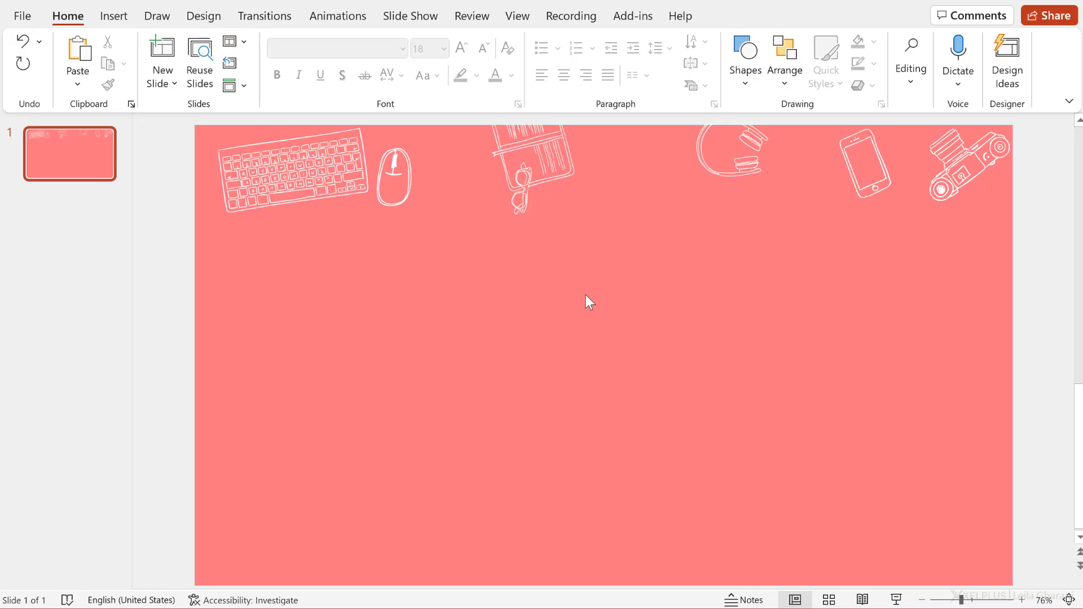
Step: Bring up the Insert ribbon commands above the pink doodle slide
click(112, 17)
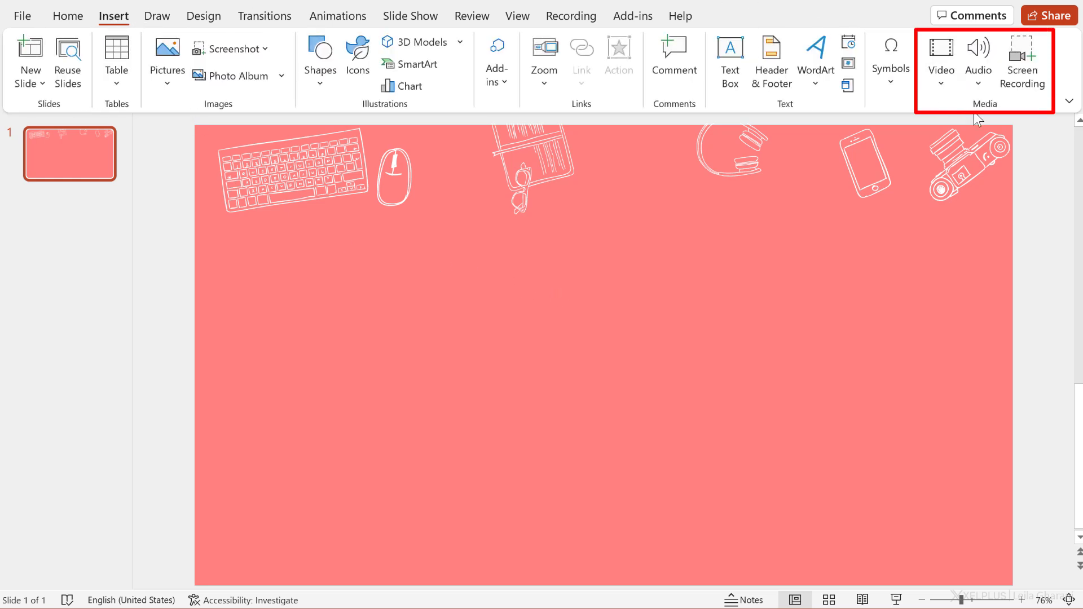
Step: Choose Video > Online Videos to begin inserting a web video
click(940, 85)
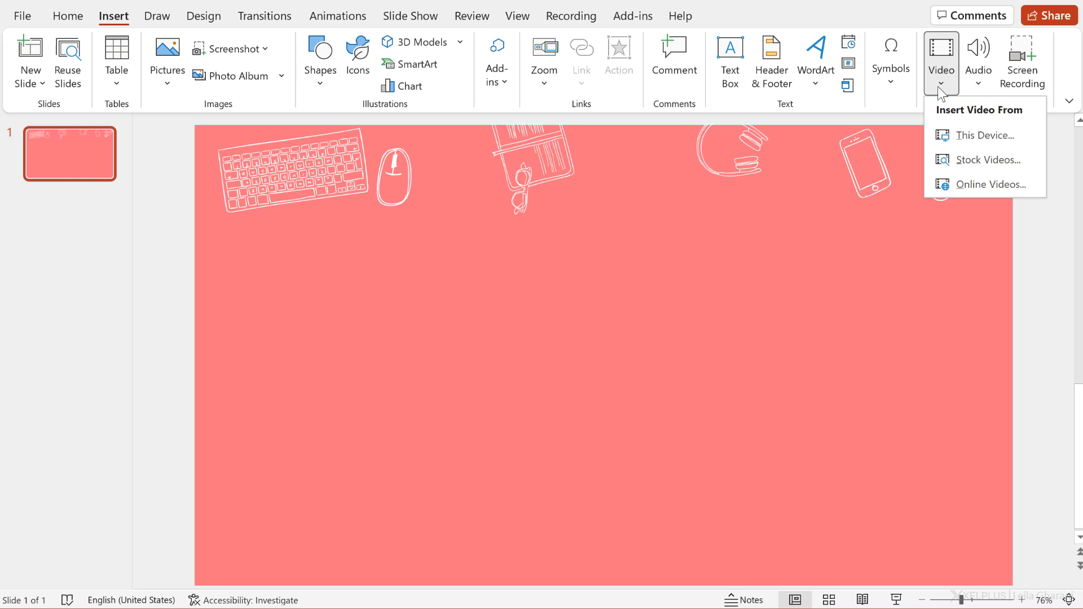
click(980, 186)
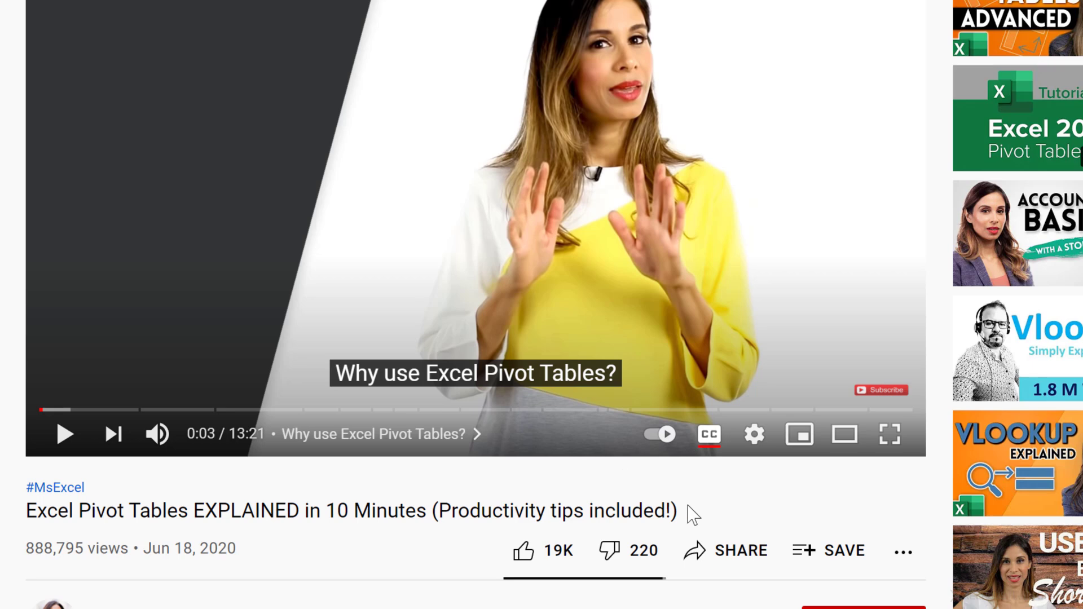
Step: In YouTube's share options, tick Start at and set the time to 9:00
click(735, 556)
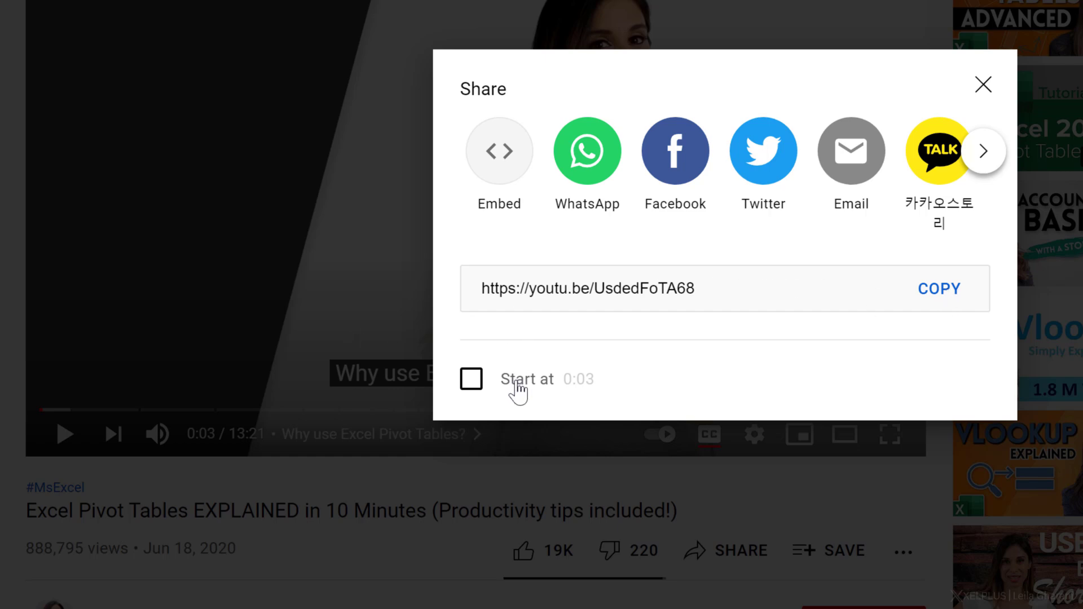
click(469, 392)
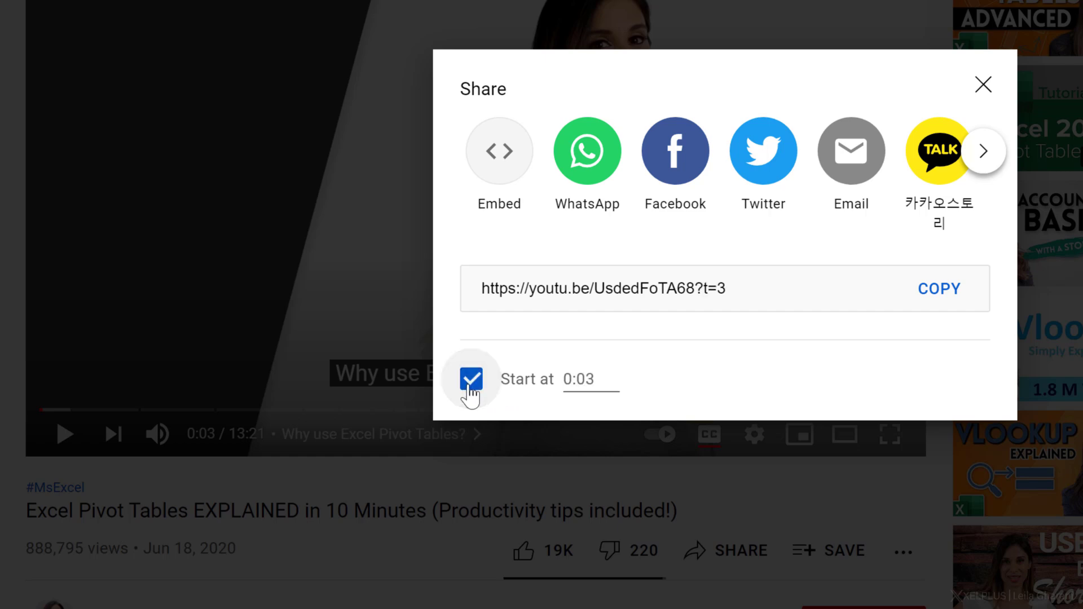
drag(563, 380, 626, 382)
text(9:00)
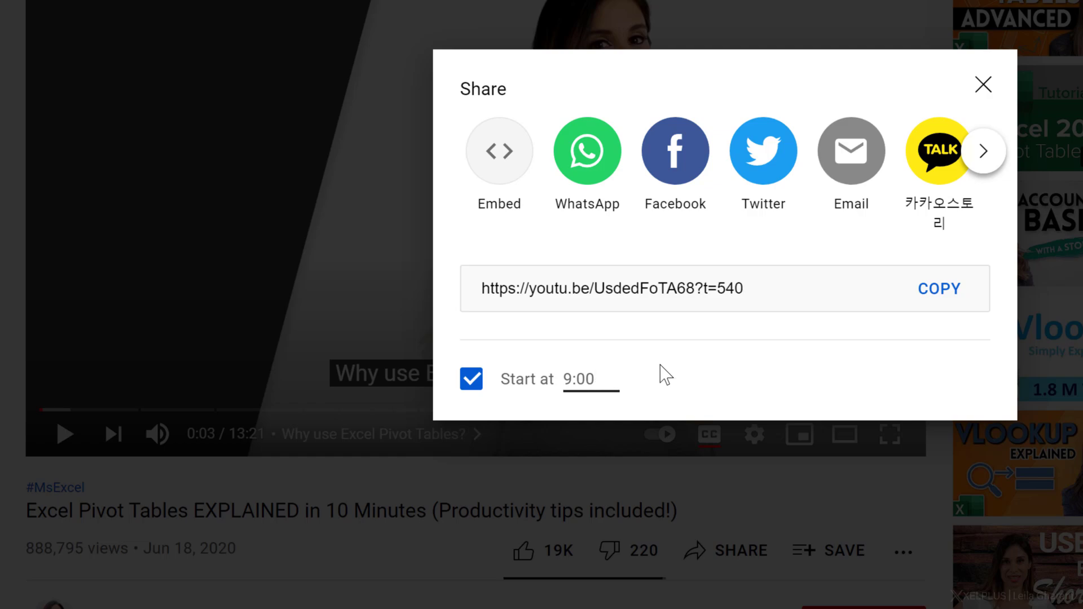
click(976, 90)
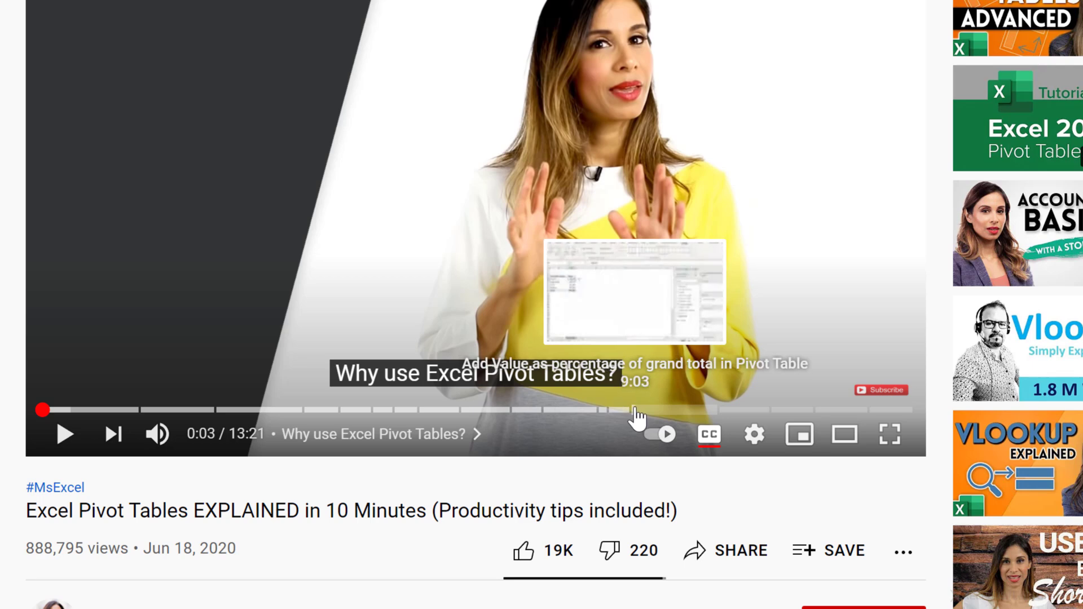
Step: Seek the video to 9:00 and copy the share link starting at 9:00
click(635, 410)
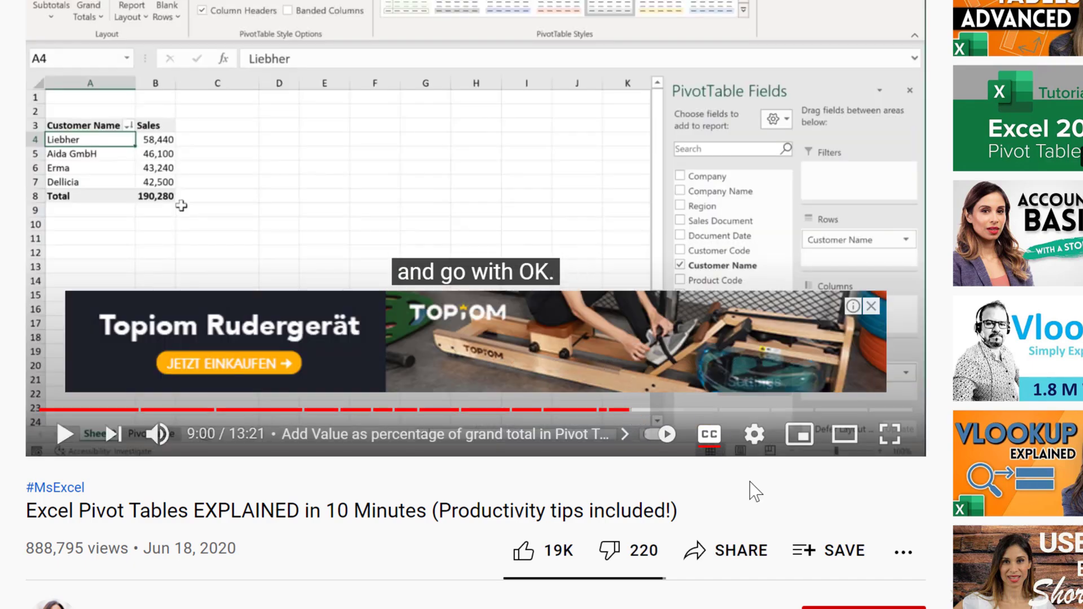
click(753, 558)
click(472, 381)
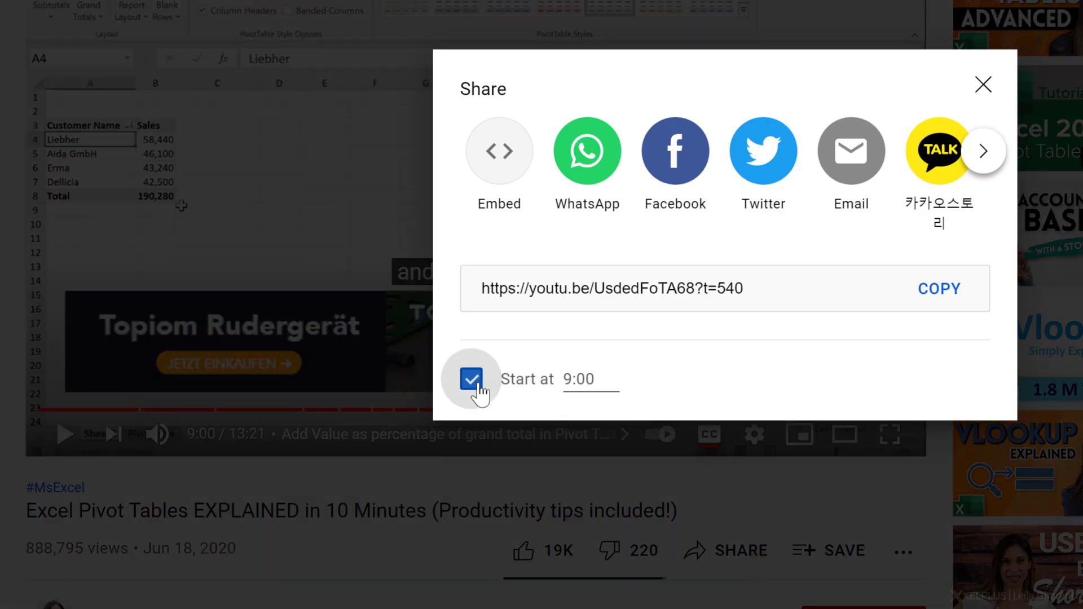
click(940, 289)
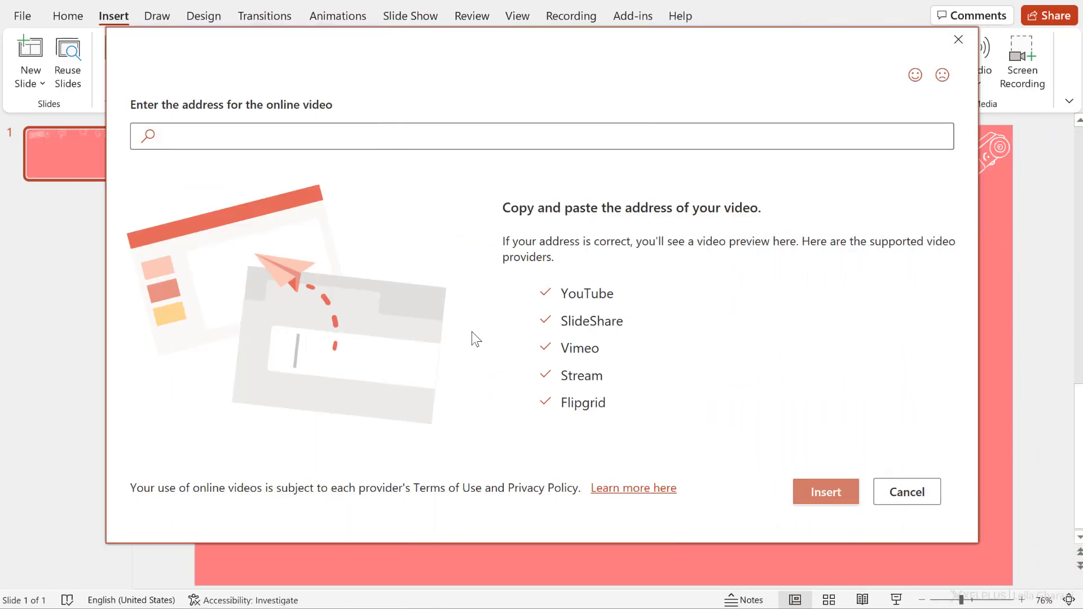
Step: Paste the 9:00 YouTube link into the address box and insert the video
click(253, 135)
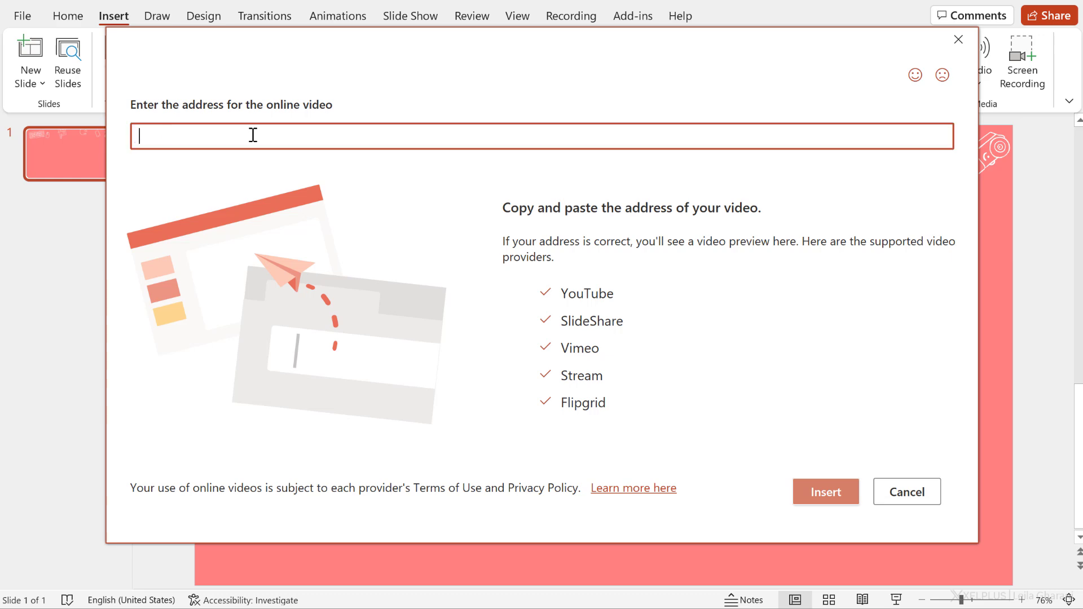
key(ctrl+v)
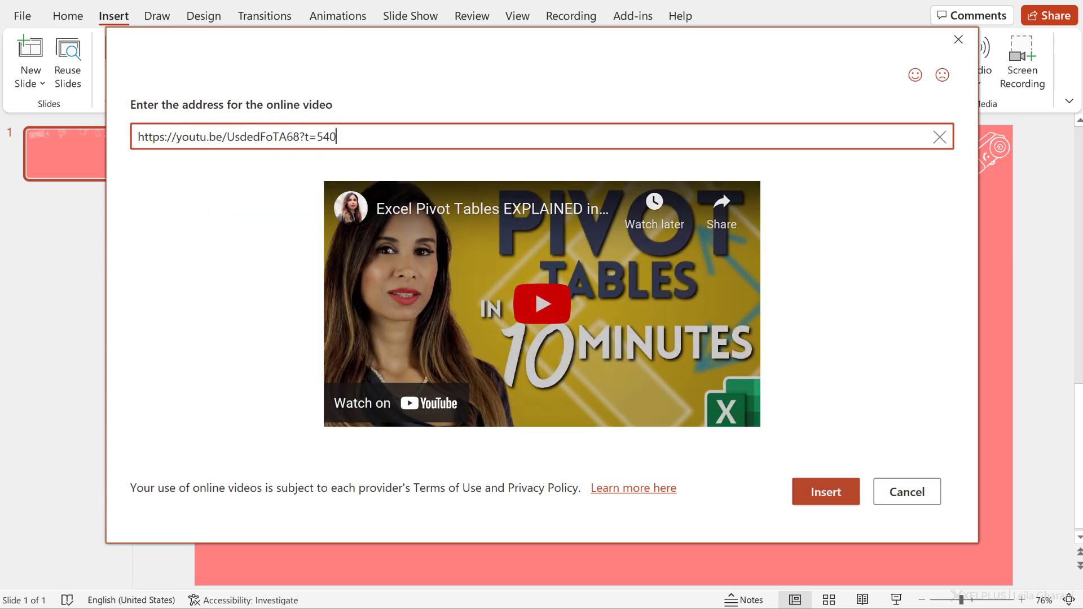
click(818, 499)
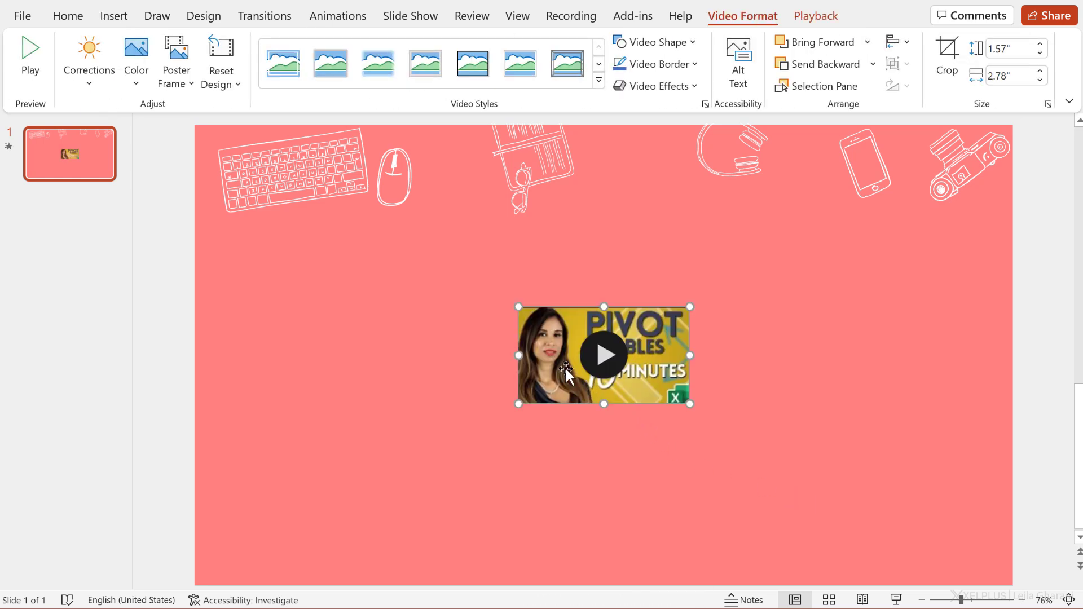
Step: Enlarge the video by its corner handles to about 4.62" by 8.18"
drag(515, 307, 418, 234)
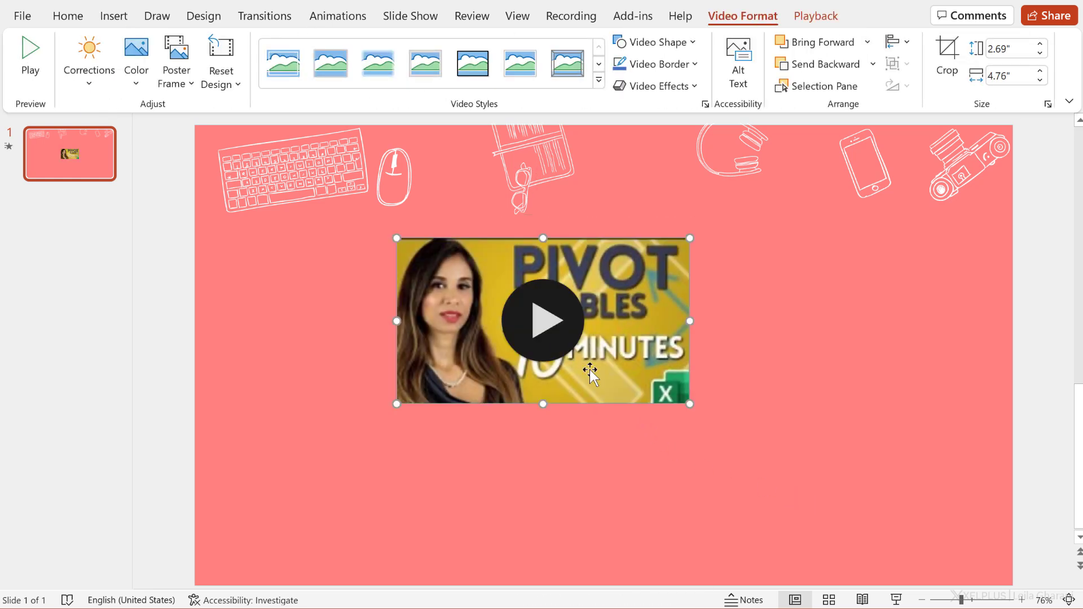
drag(694, 413, 822, 503)
drag(397, 501, 361, 521)
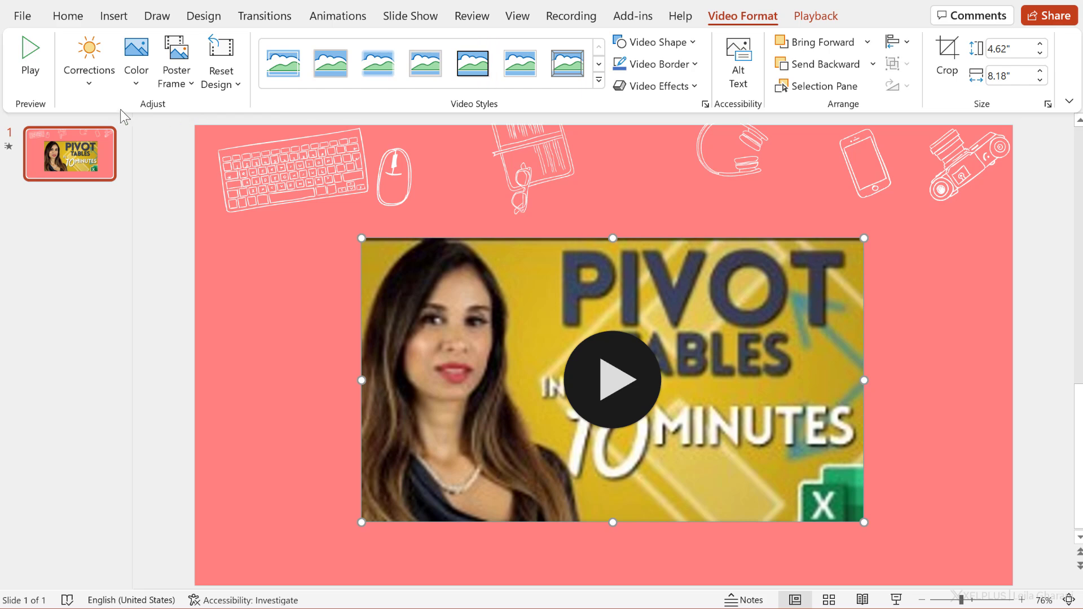
Step: Use blogicon_pivottable_gradient.jpg from file as the video's poster frame image
click(176, 85)
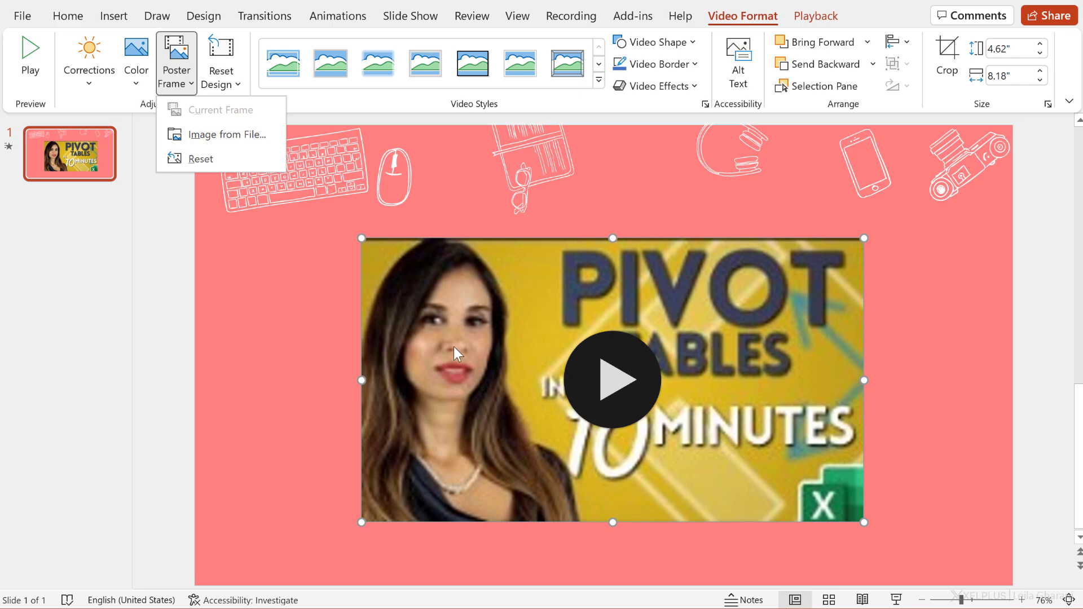
click(237, 136)
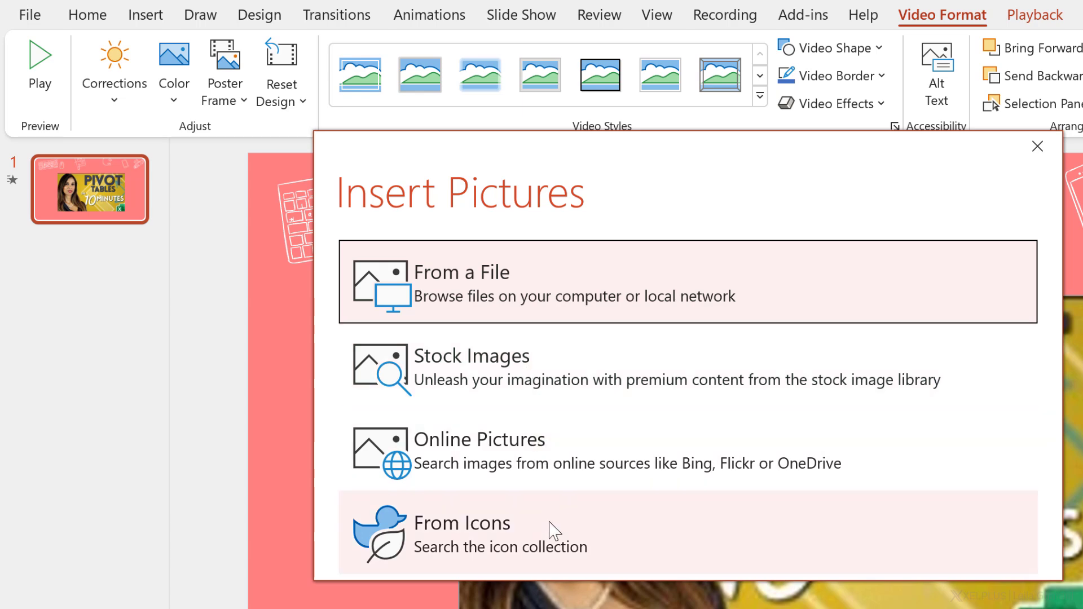
click(474, 277)
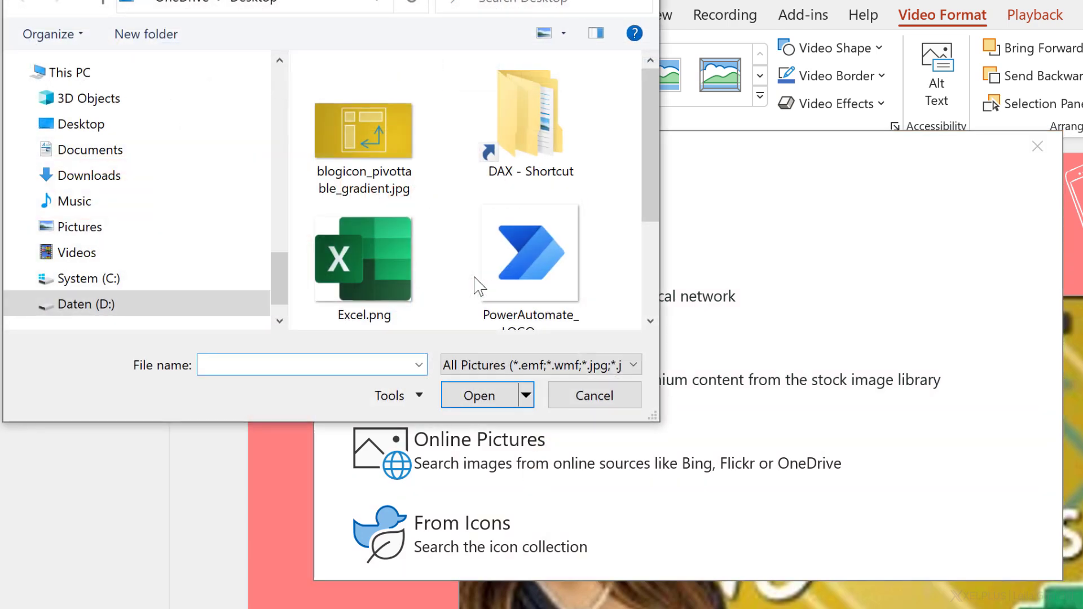
click(374, 191)
click(483, 393)
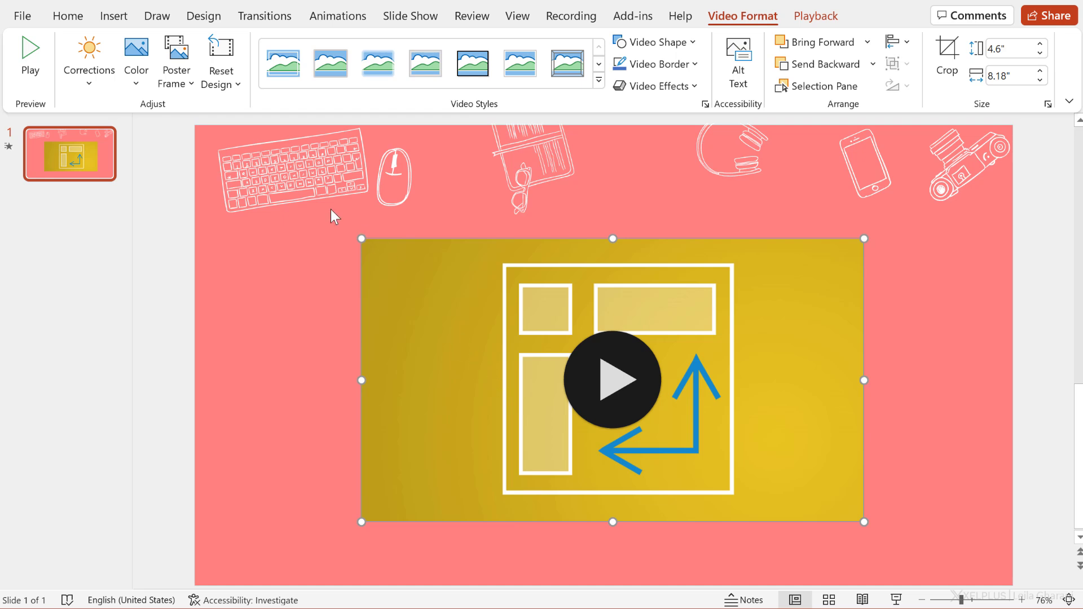
click(174, 87)
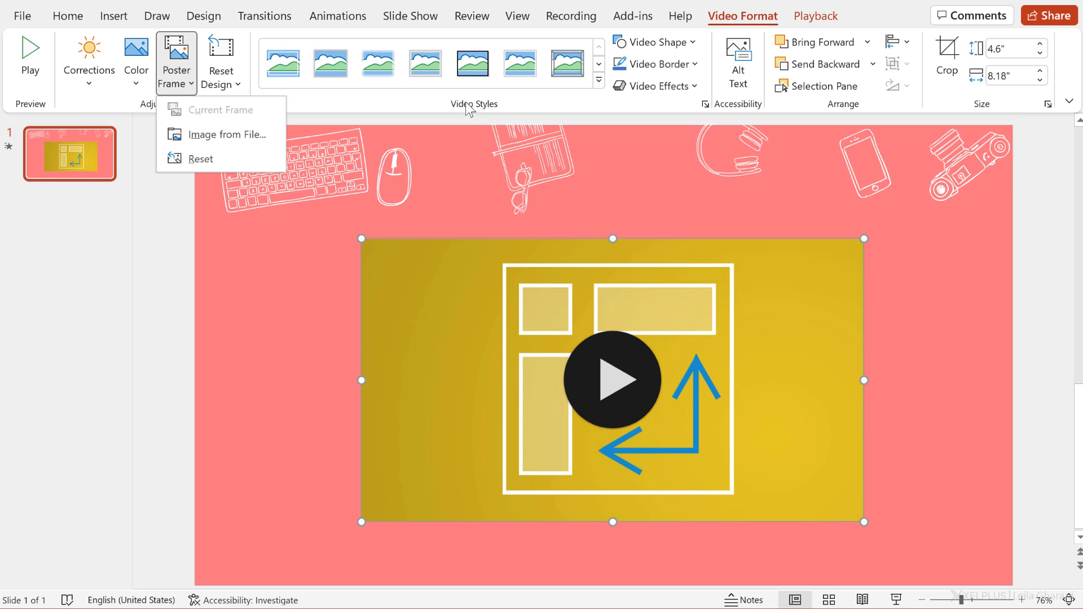
Step: Apply the Soft Edge Rectangle video style, then show the Playback settings
click(471, 79)
click(520, 71)
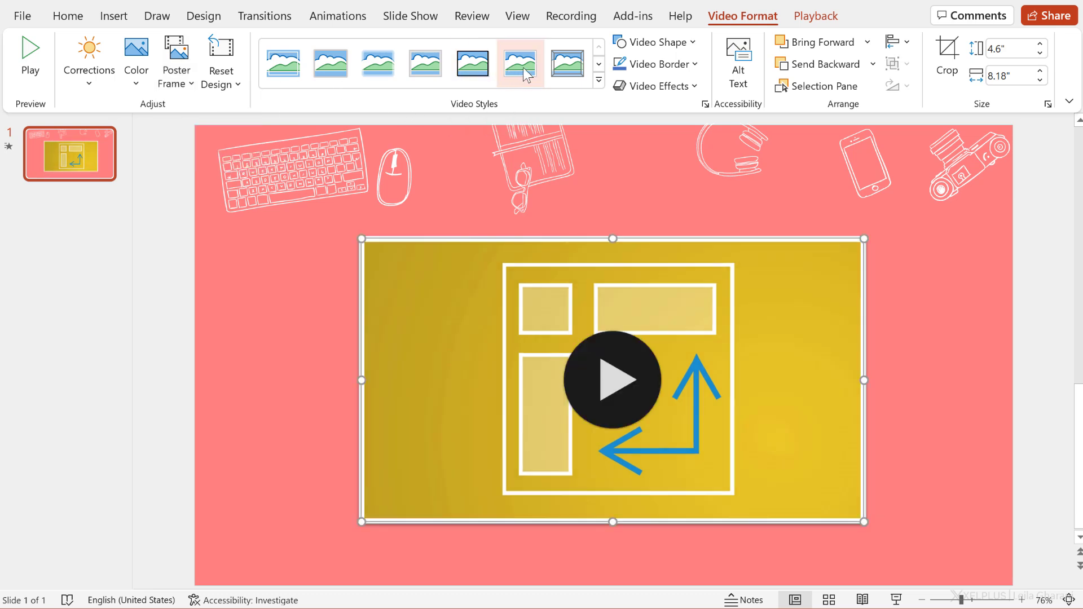
click(377, 69)
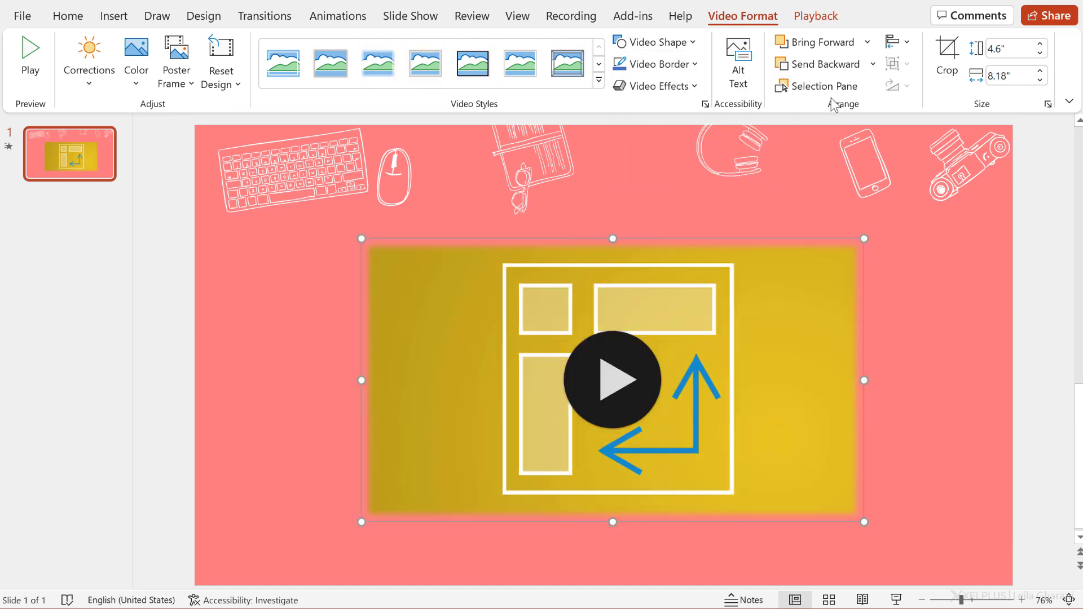
click(803, 21)
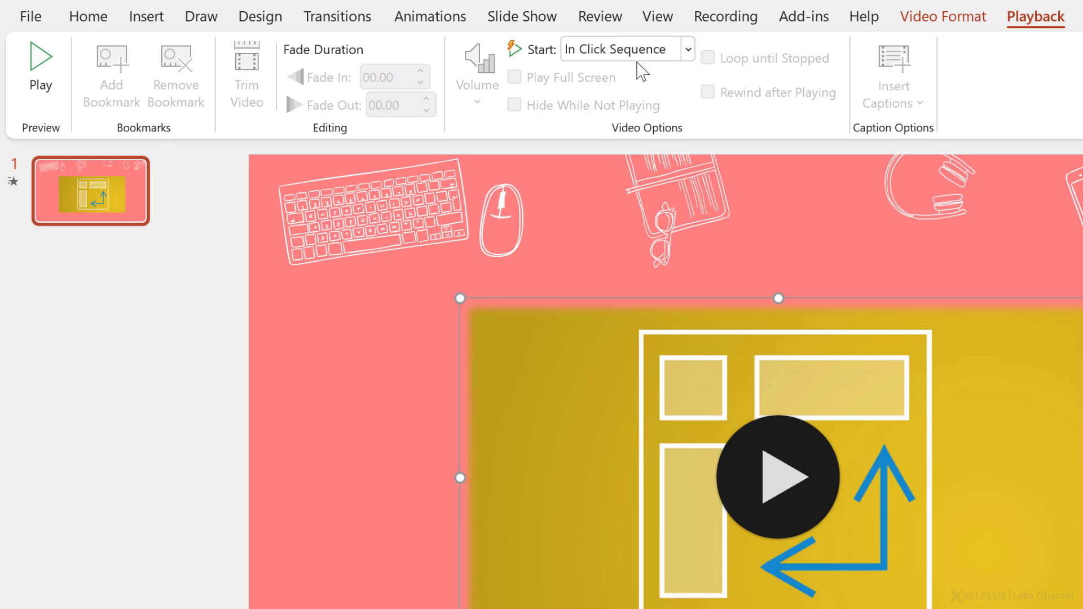
click(688, 52)
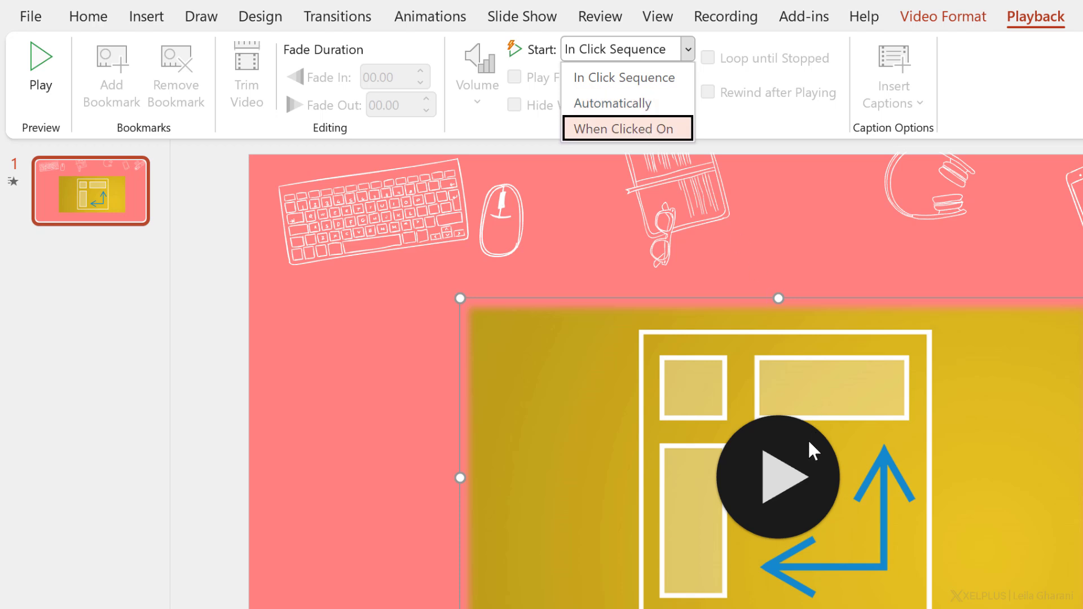
click(637, 80)
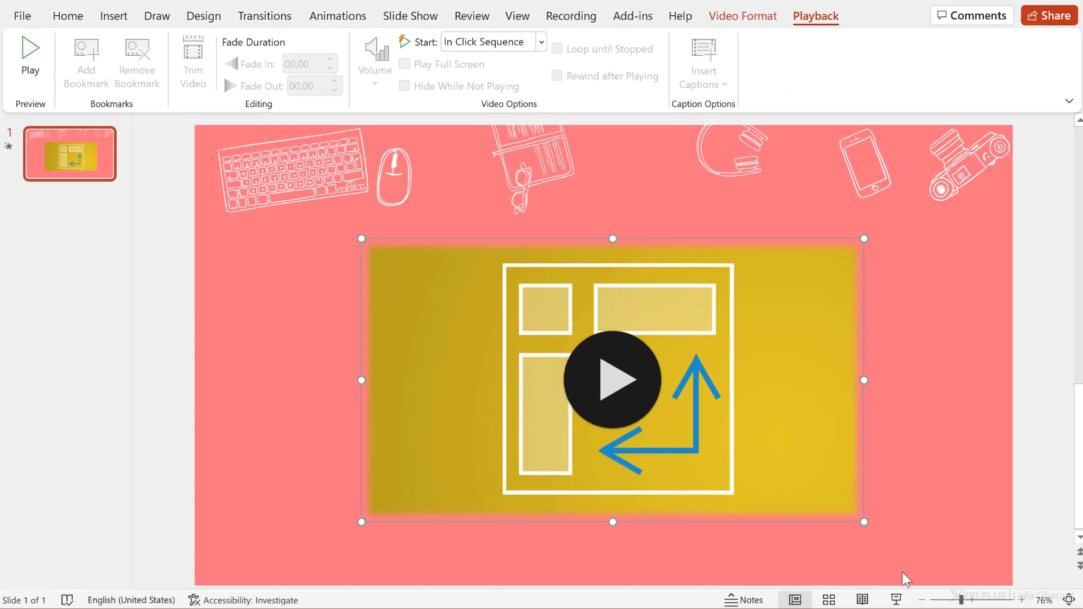
click(896, 600)
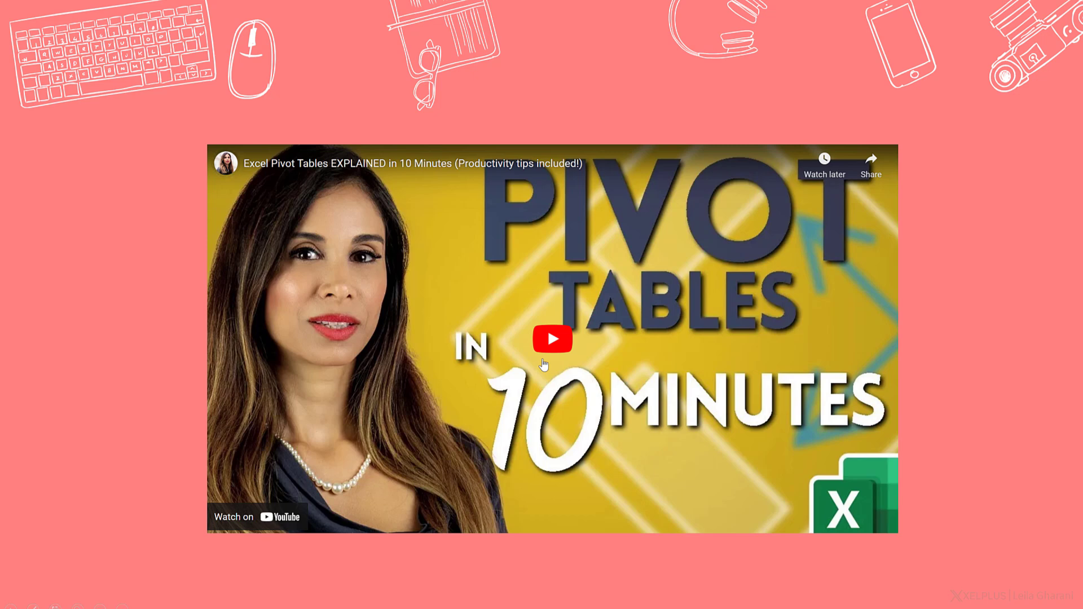
click(543, 364)
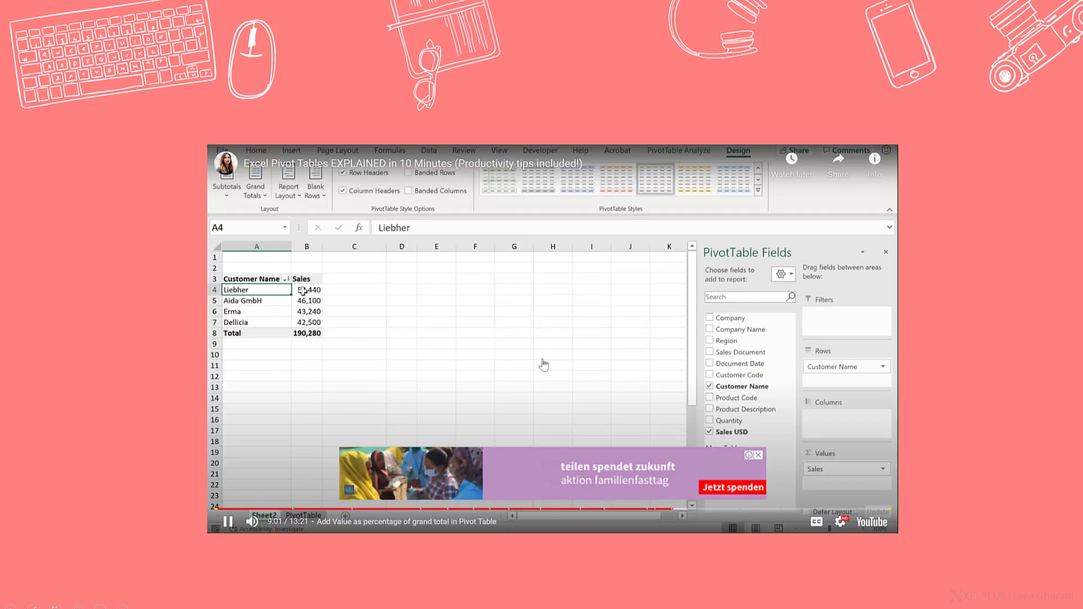
key(Escape)
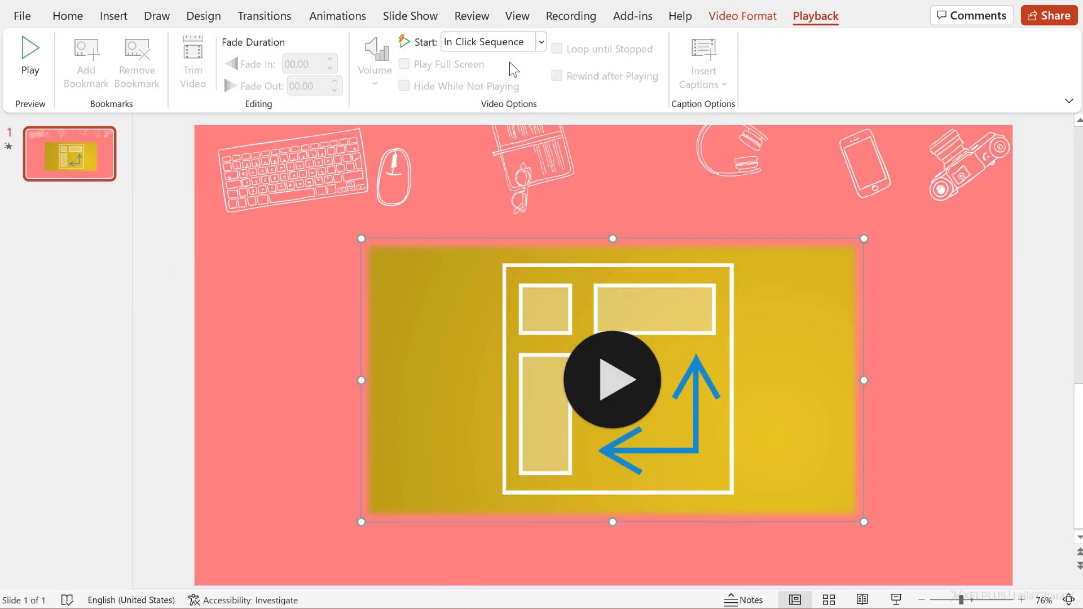
Step: Try Start: Automatically in a slide show, pausing the video and exiting
click(540, 42)
click(516, 90)
click(897, 600)
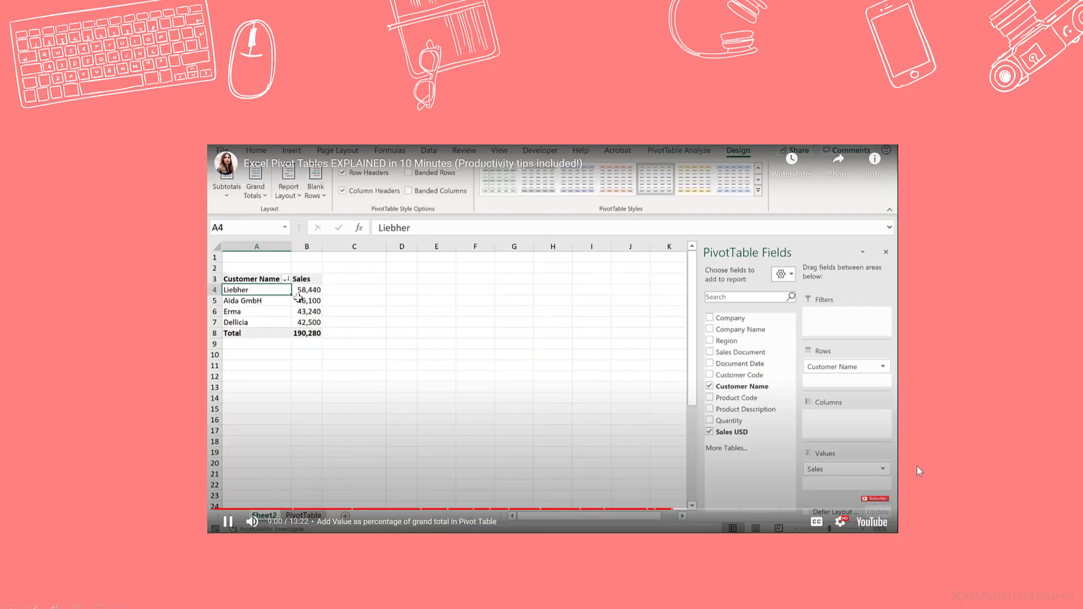
click(552, 384)
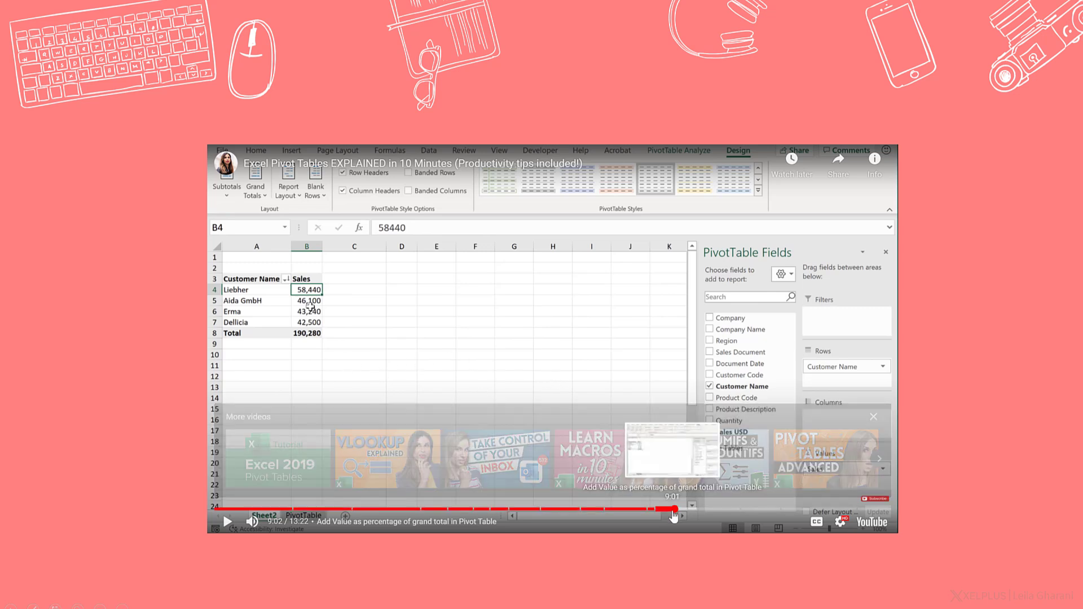
key(Escape)
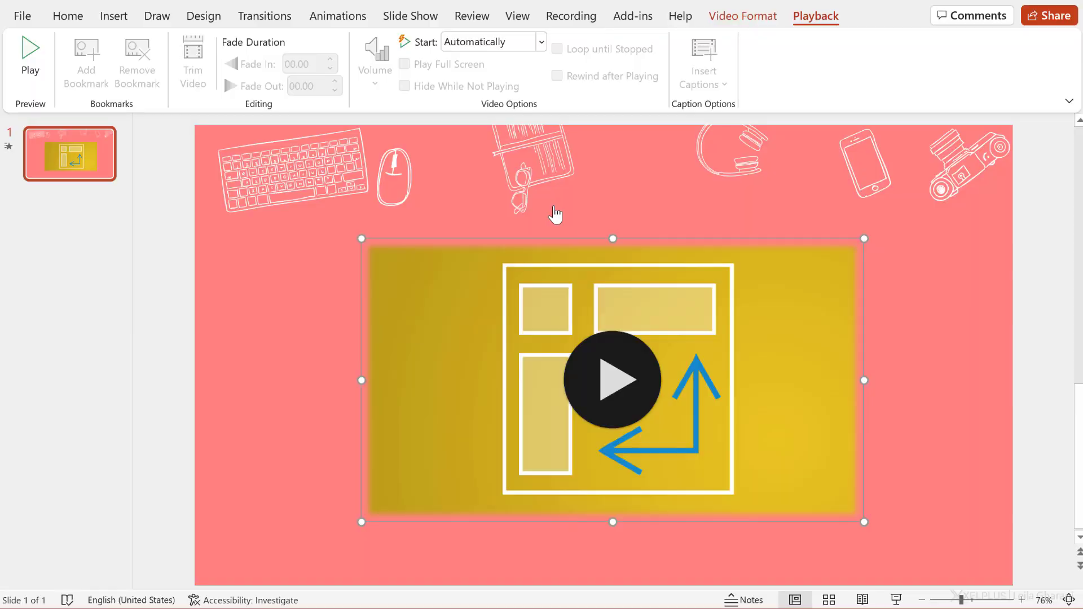
Step: Set Start to When Clicked On and play the video from 9:00 in the slide show
click(541, 42)
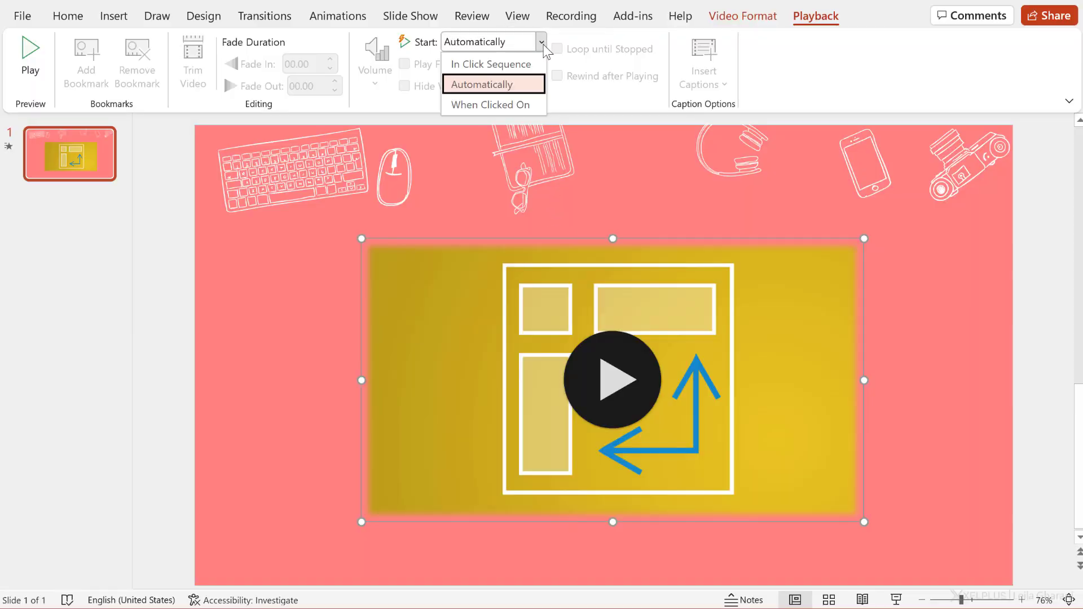
click(512, 109)
click(896, 600)
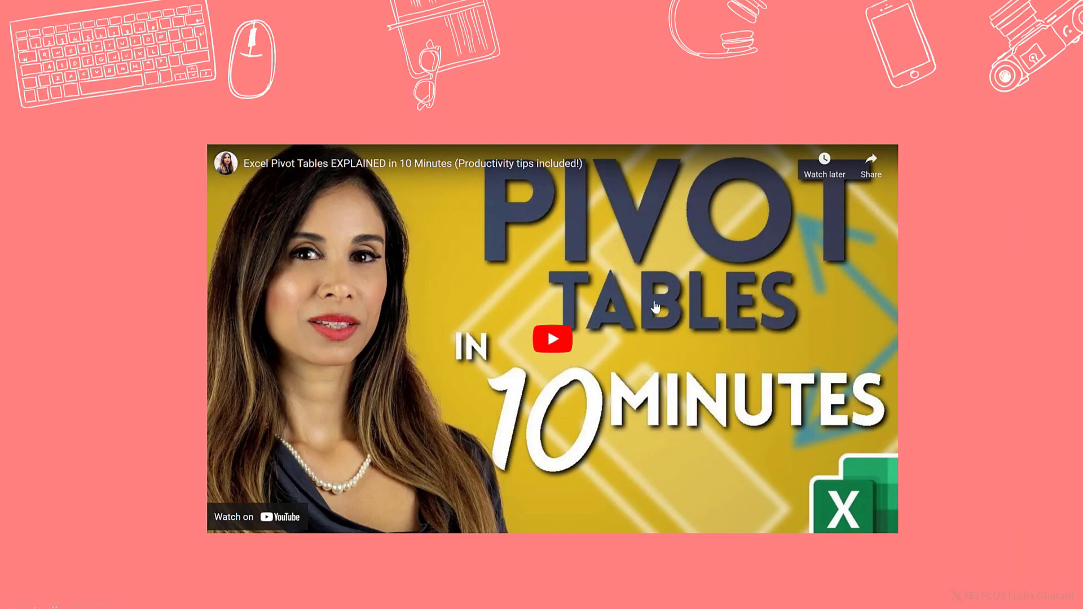
click(550, 298)
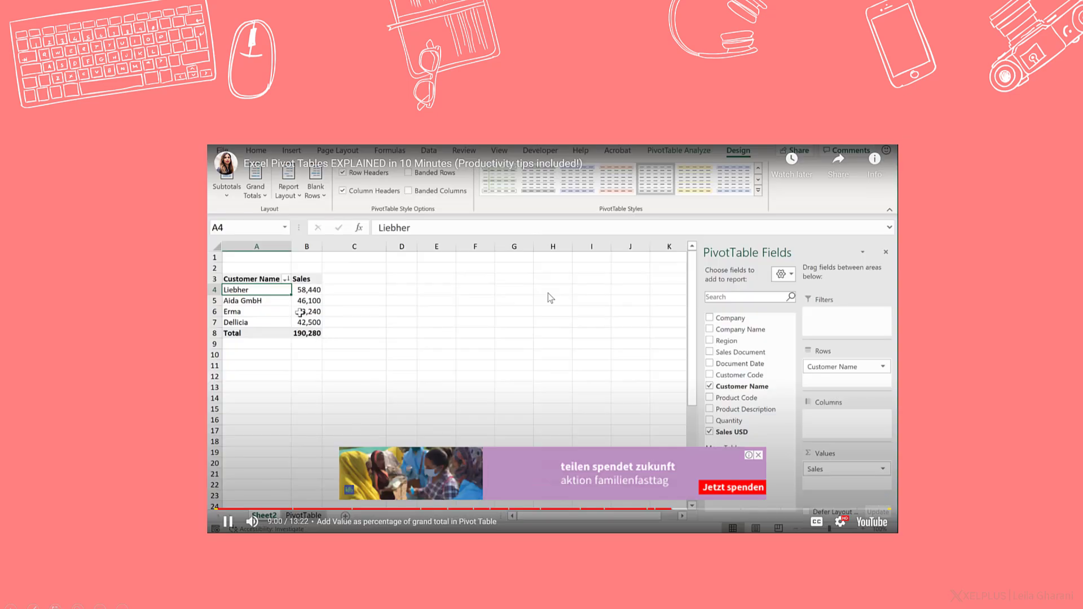